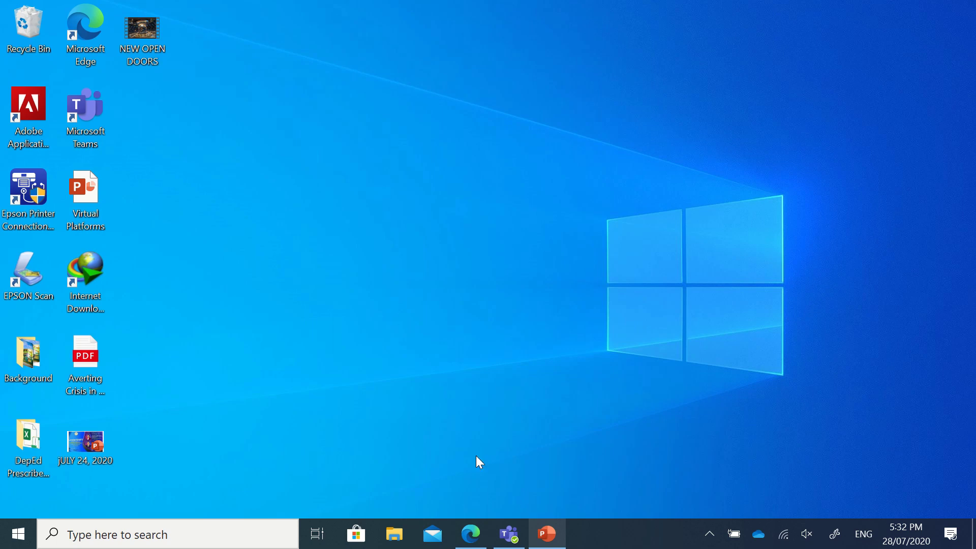
Switch to Microsoft Teams and open its settings from the account profile
click(508, 533)
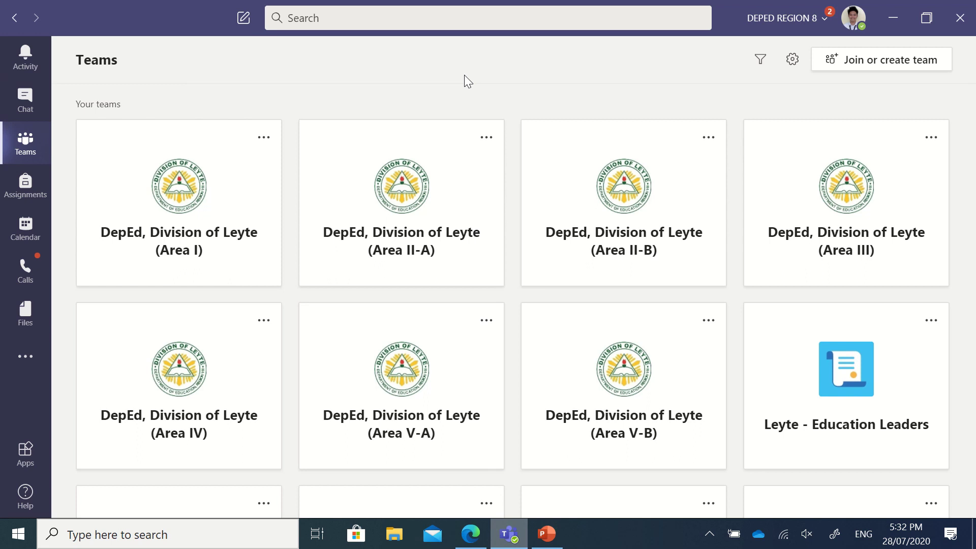
click(859, 23)
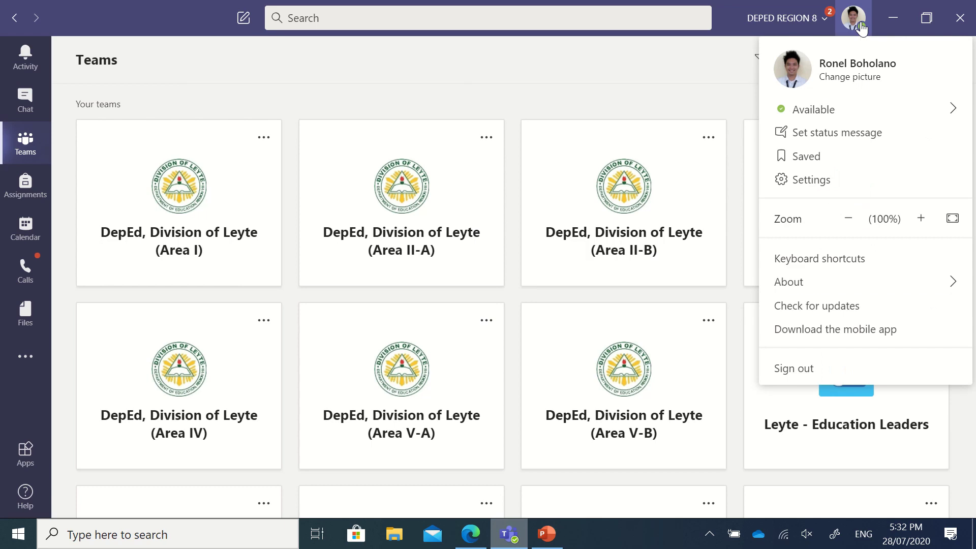
click(812, 180)
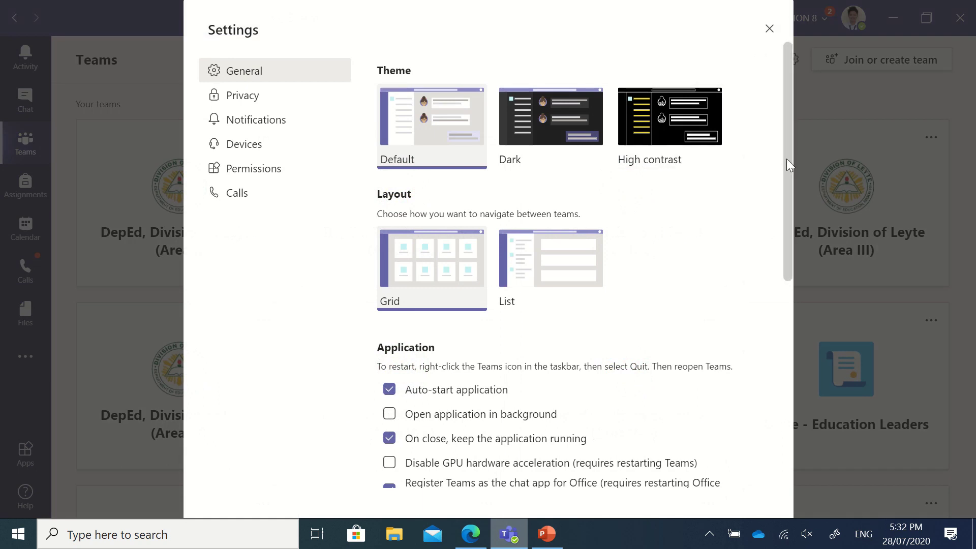
Try the Dark and High contrast themes, restore the Default theme, and close the settings
drag(786, 159, 786, 167)
click(576, 123)
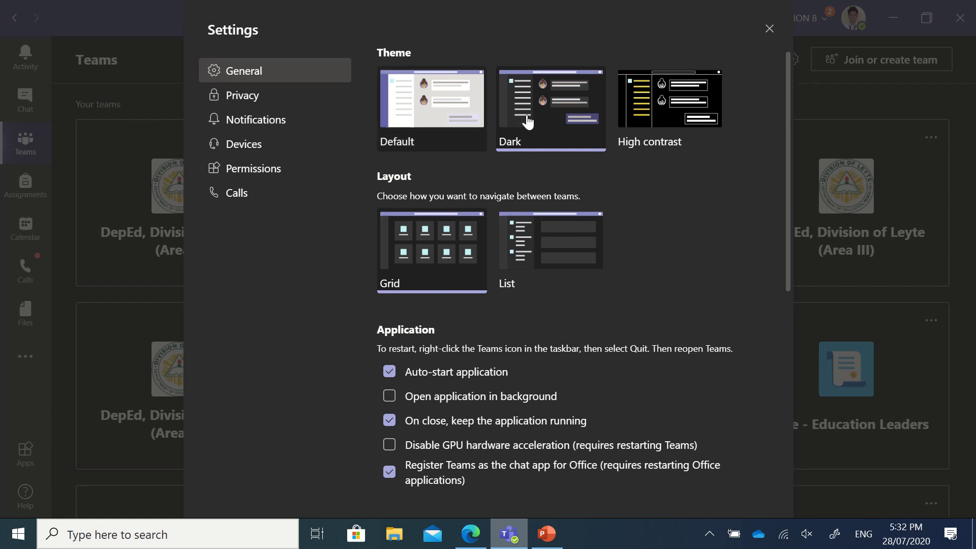
click(632, 126)
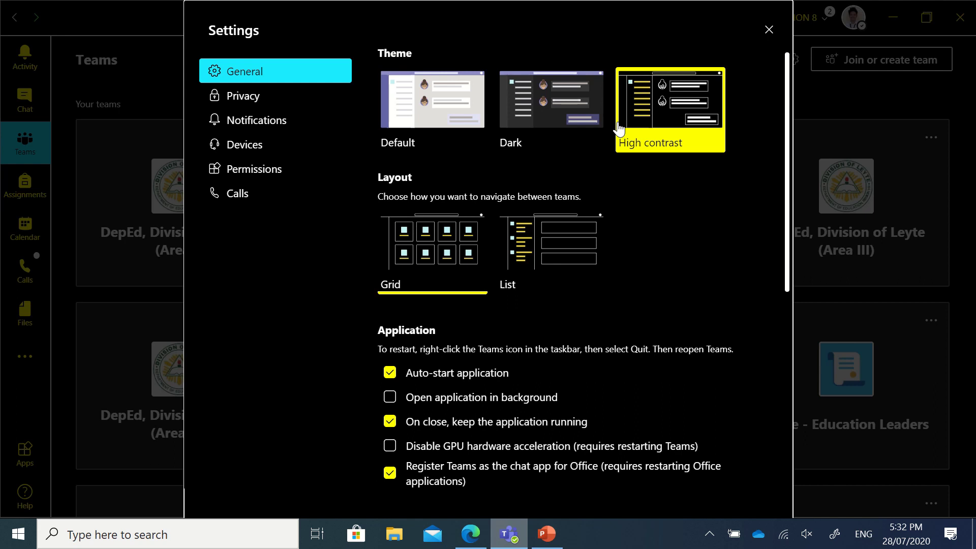
click(566, 127)
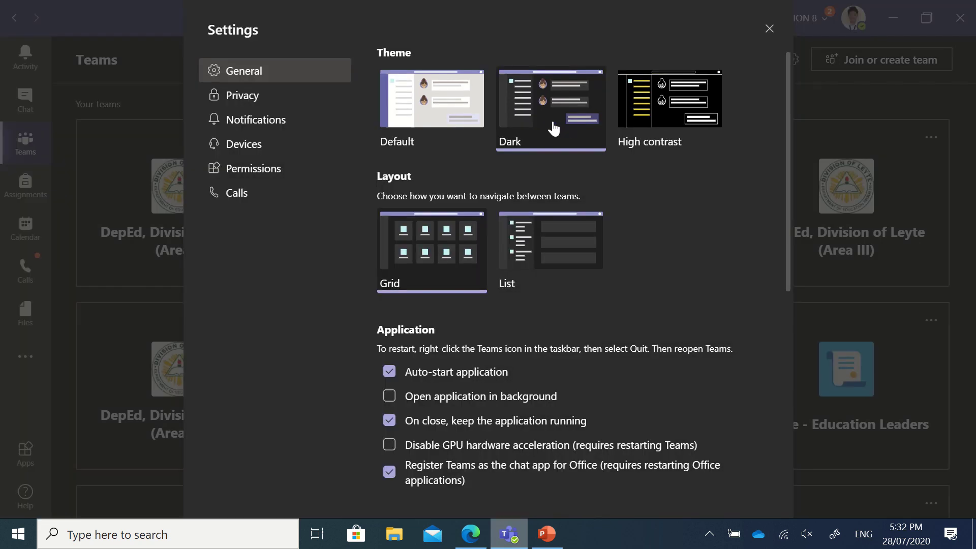
click(454, 126)
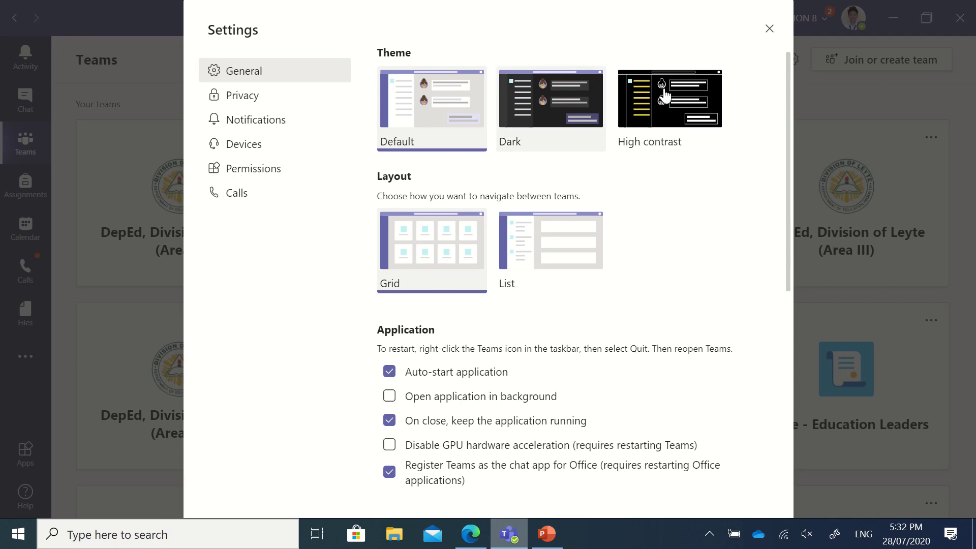
click(768, 29)
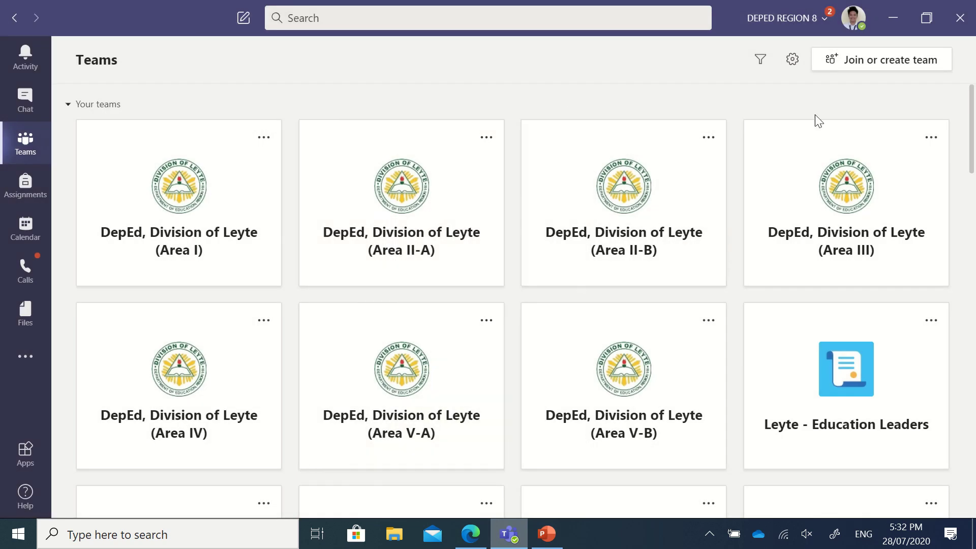
Change the teams layout to List in the general settings and close the settings
click(854, 17)
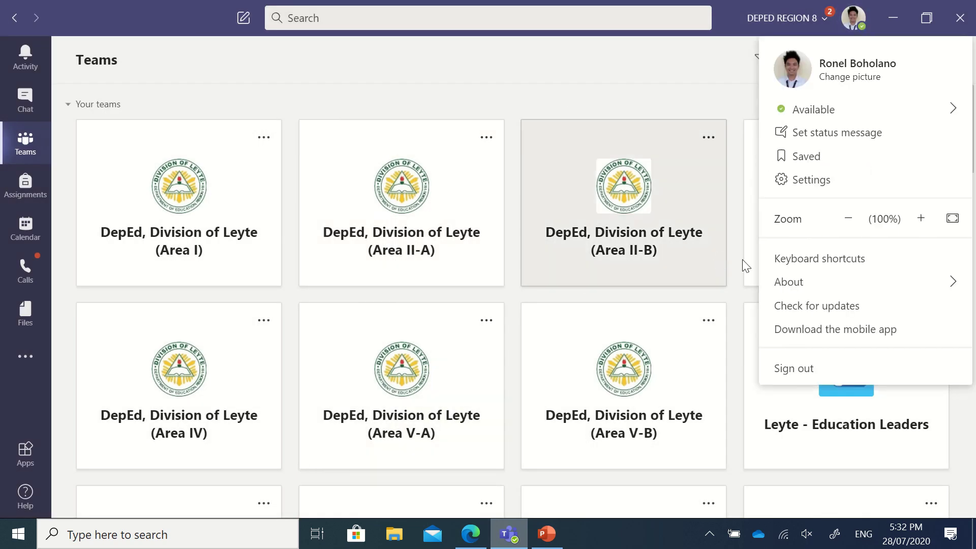
click(809, 180)
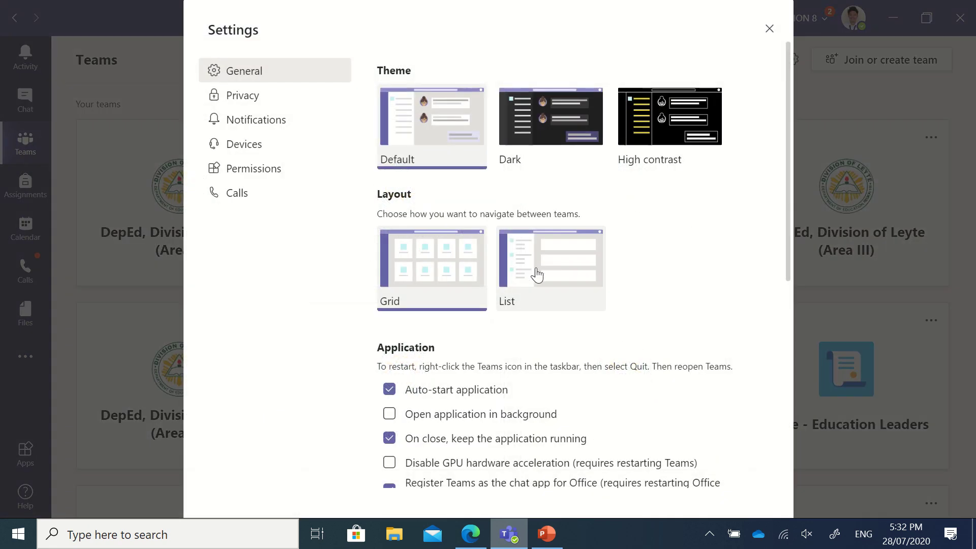
click(537, 275)
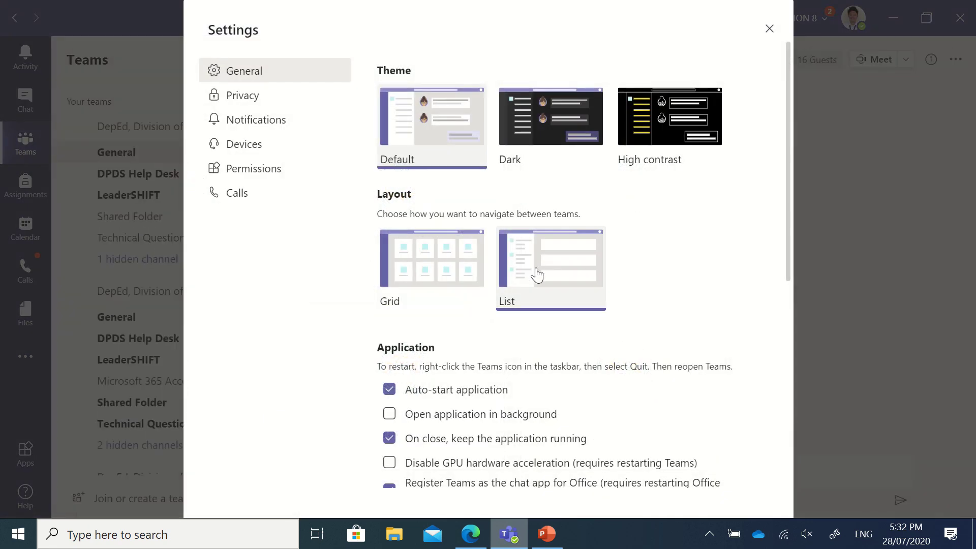
click(768, 29)
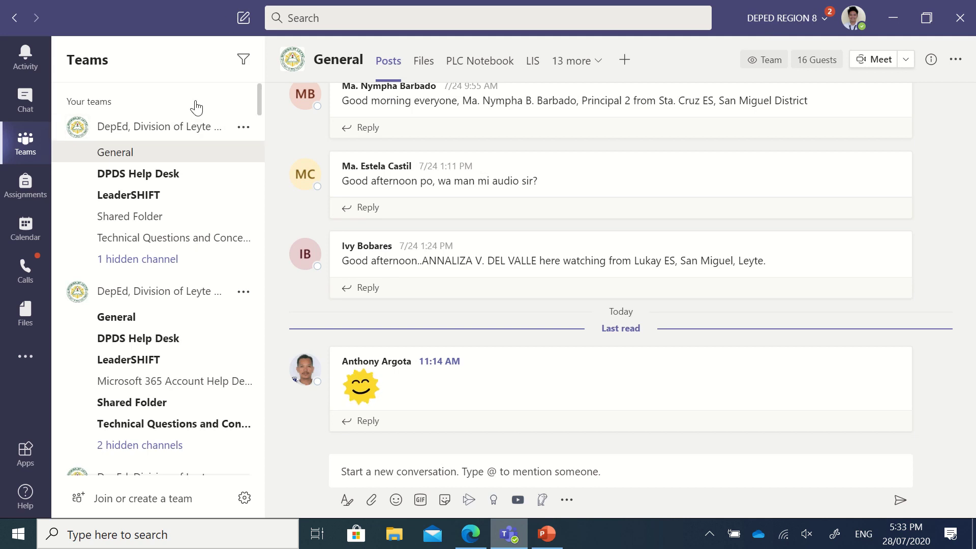
Set the teams layout back to Grid in the general settings
click(856, 27)
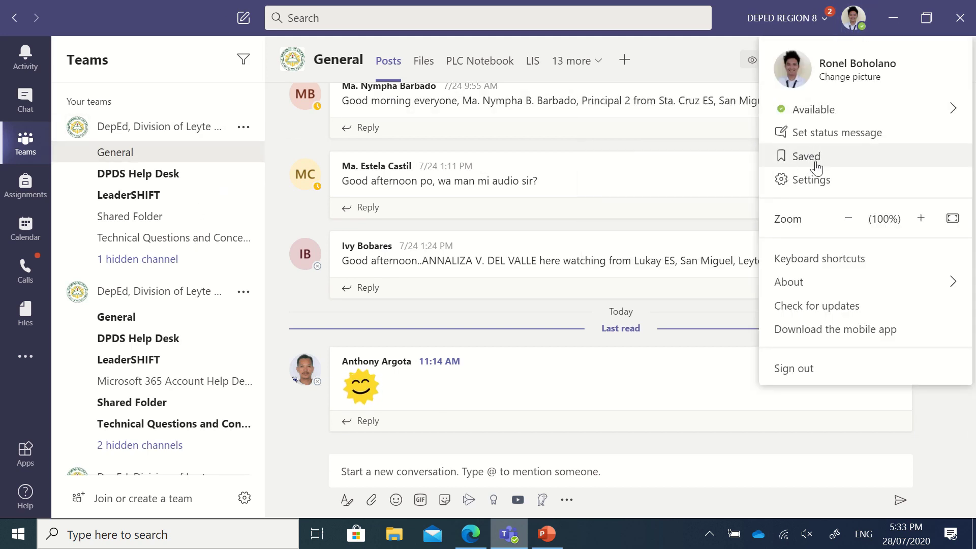
click(824, 185)
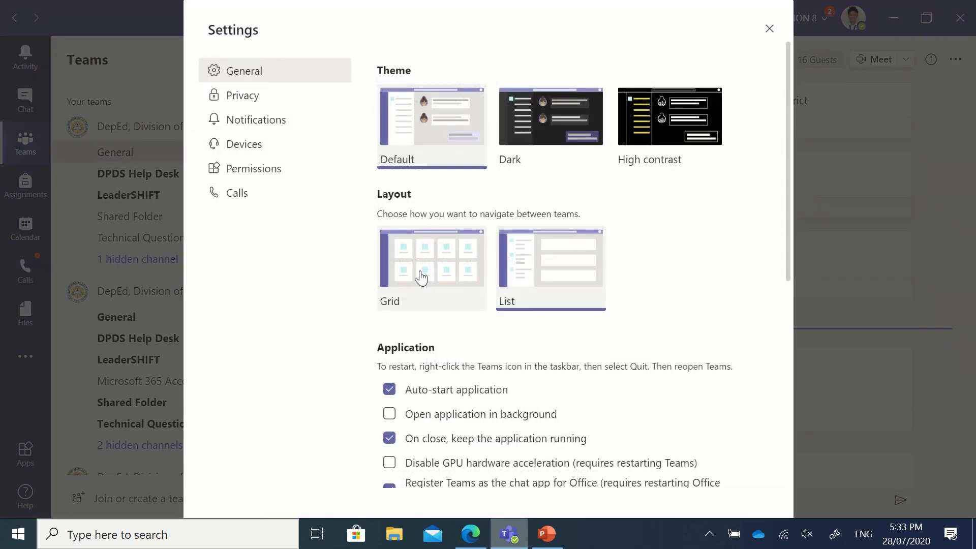
click(420, 277)
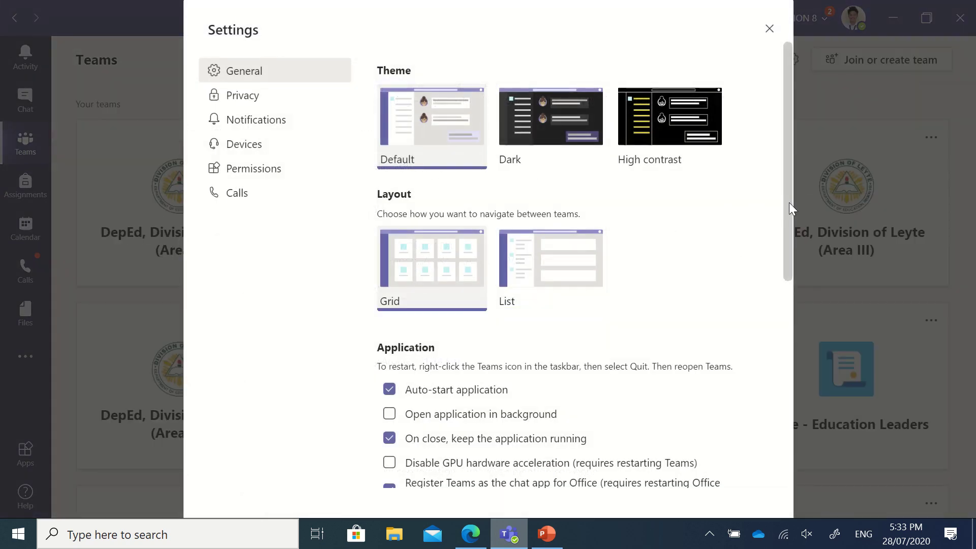
drag(788, 202, 806, 316)
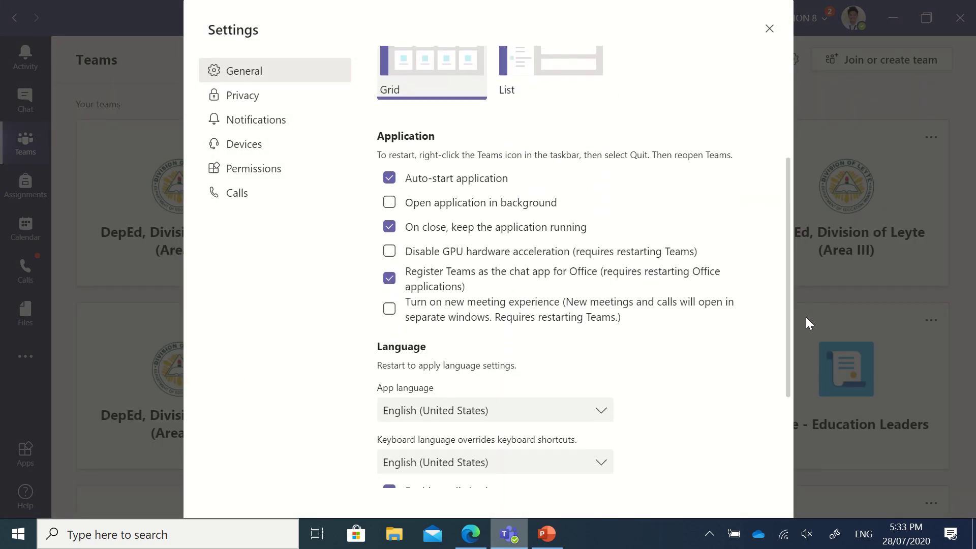
click(806, 320)
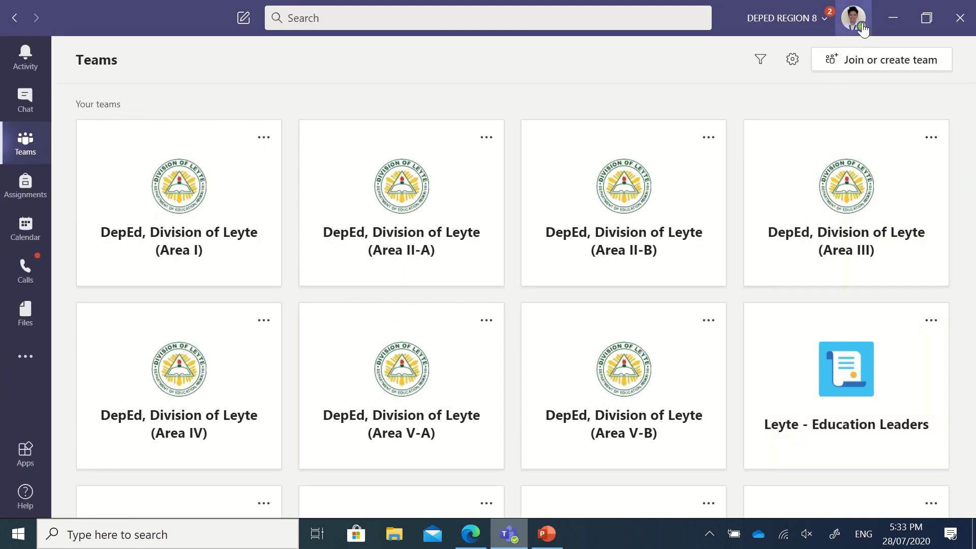
Reopen the general settings and toggle the Auto-start application and Open application in background options
click(858, 19)
click(796, 183)
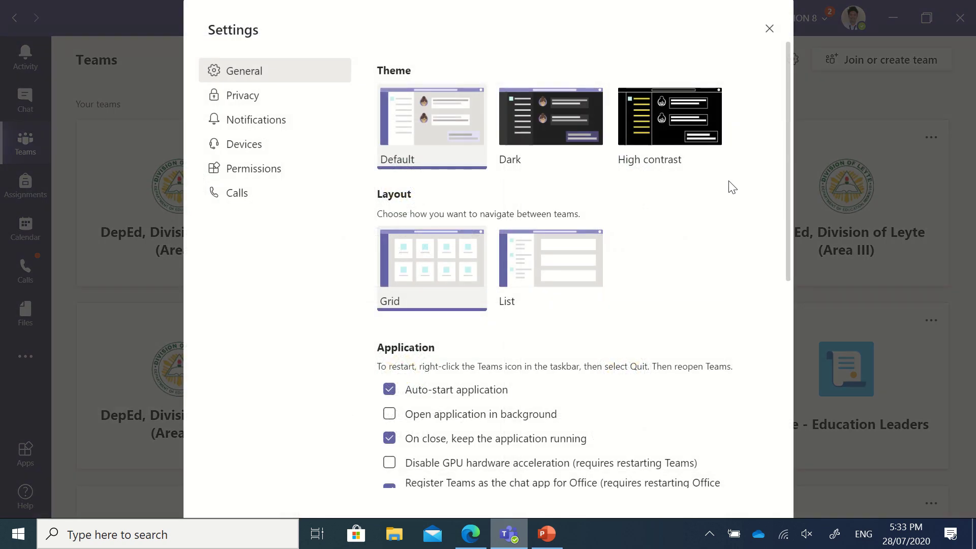
drag(785, 212, 785, 345)
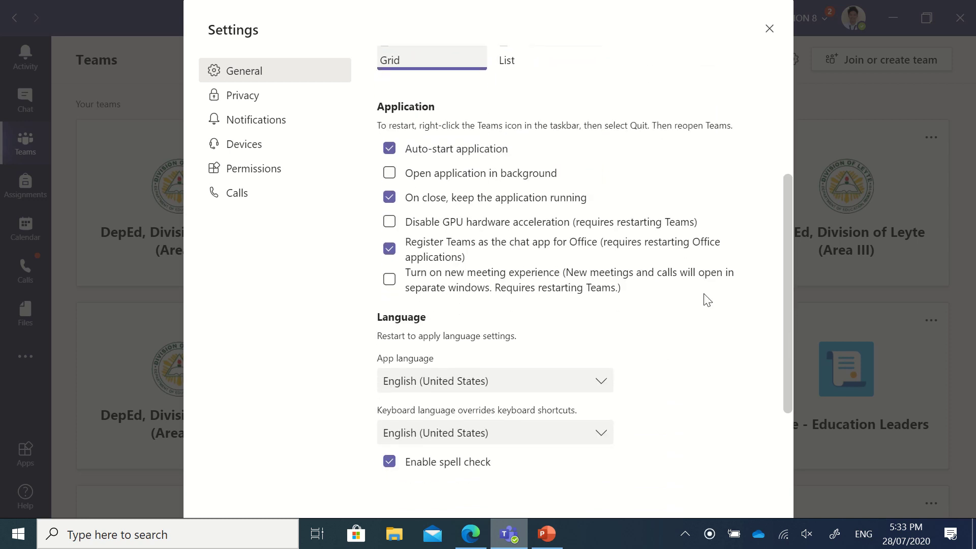
click(391, 152)
click(392, 156)
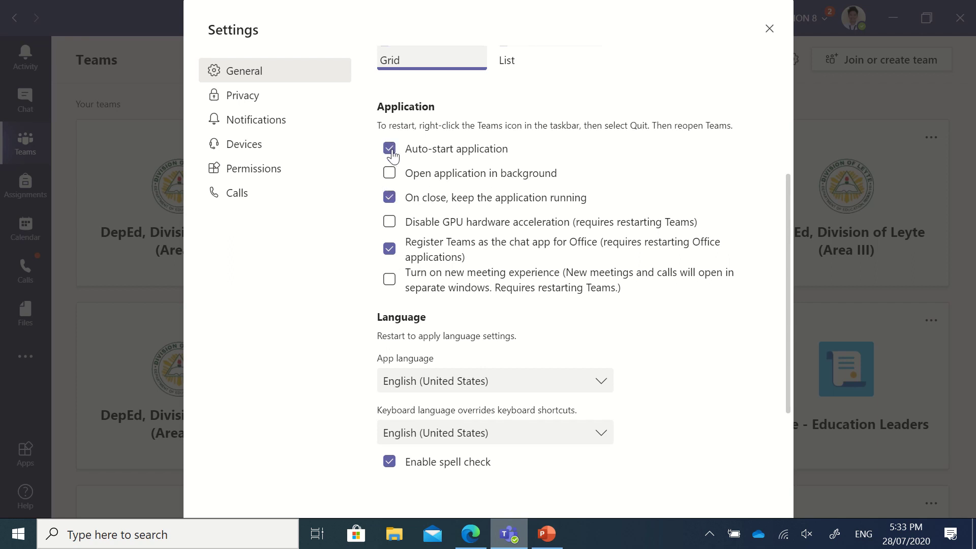
click(389, 180)
click(390, 153)
click(389, 174)
Turn off keeping the application running on close and turn on the new meeting experience
click(390, 199)
click(388, 288)
drag(787, 358, 788, 447)
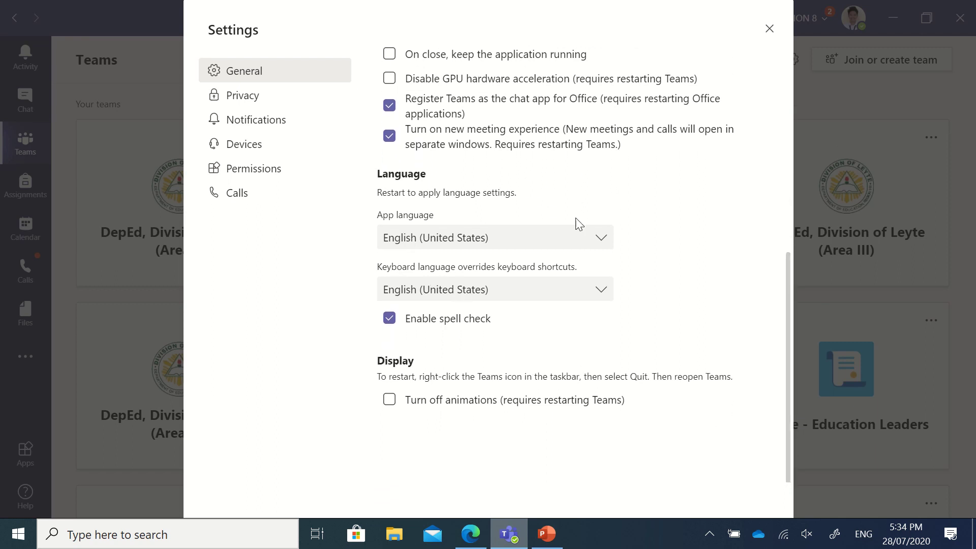
Close the settings and exit Teams
click(769, 29)
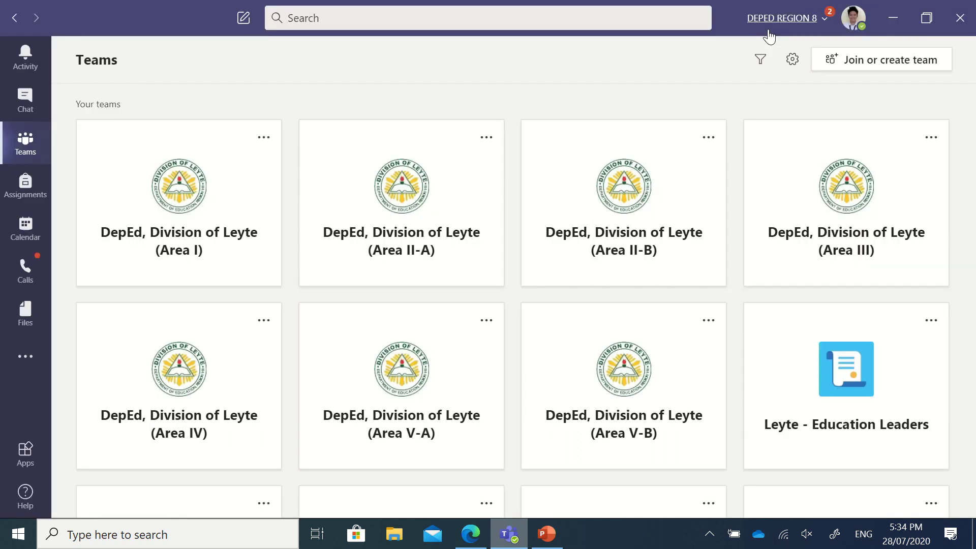
click(953, 30)
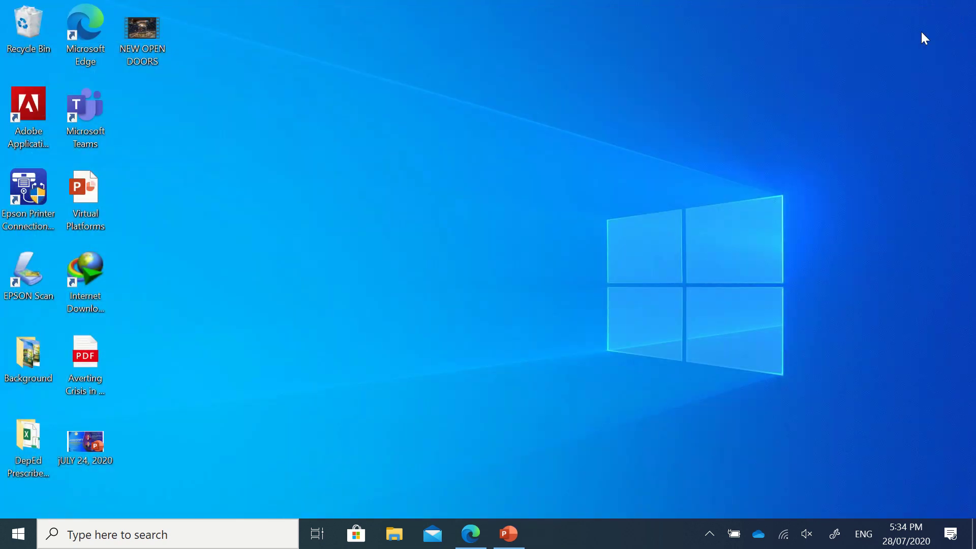